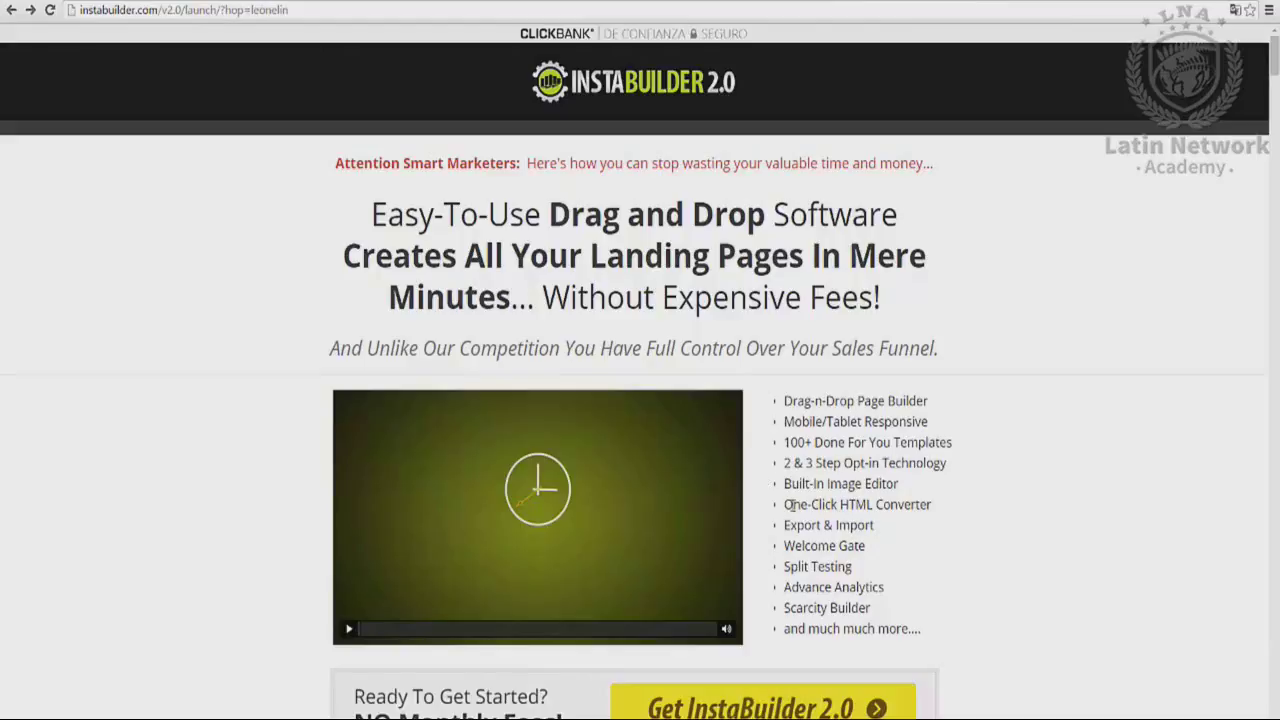
Step: Look through the InstaBuilder 2.0 sales page down to the pricing and open the order form for the $97 Unlimited License
{"action": "scroll", "coordinate": [810, 714], "scroll_direction": "down", "scroll_amount": 20}
{"action": "scroll", "coordinate": [810, 714], "scroll_direction": "down", "scroll_amount": 15}
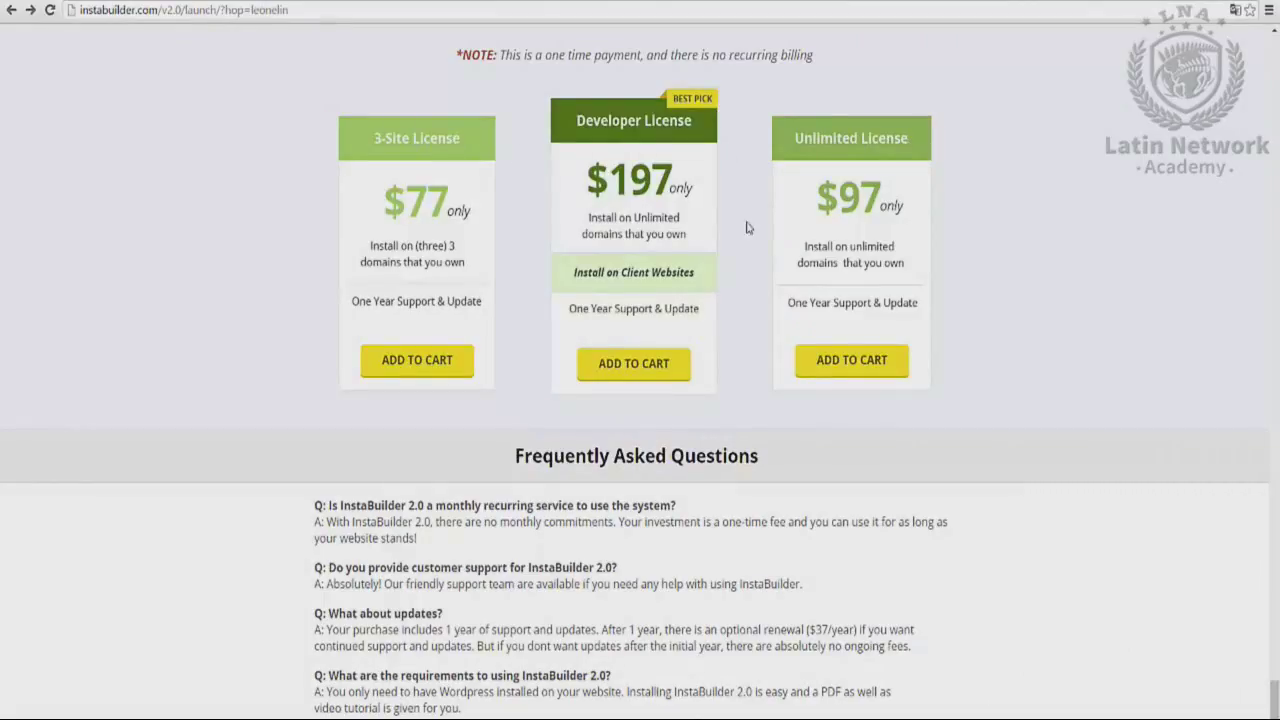
{"action": "left_click", "coordinate": [857, 368]}
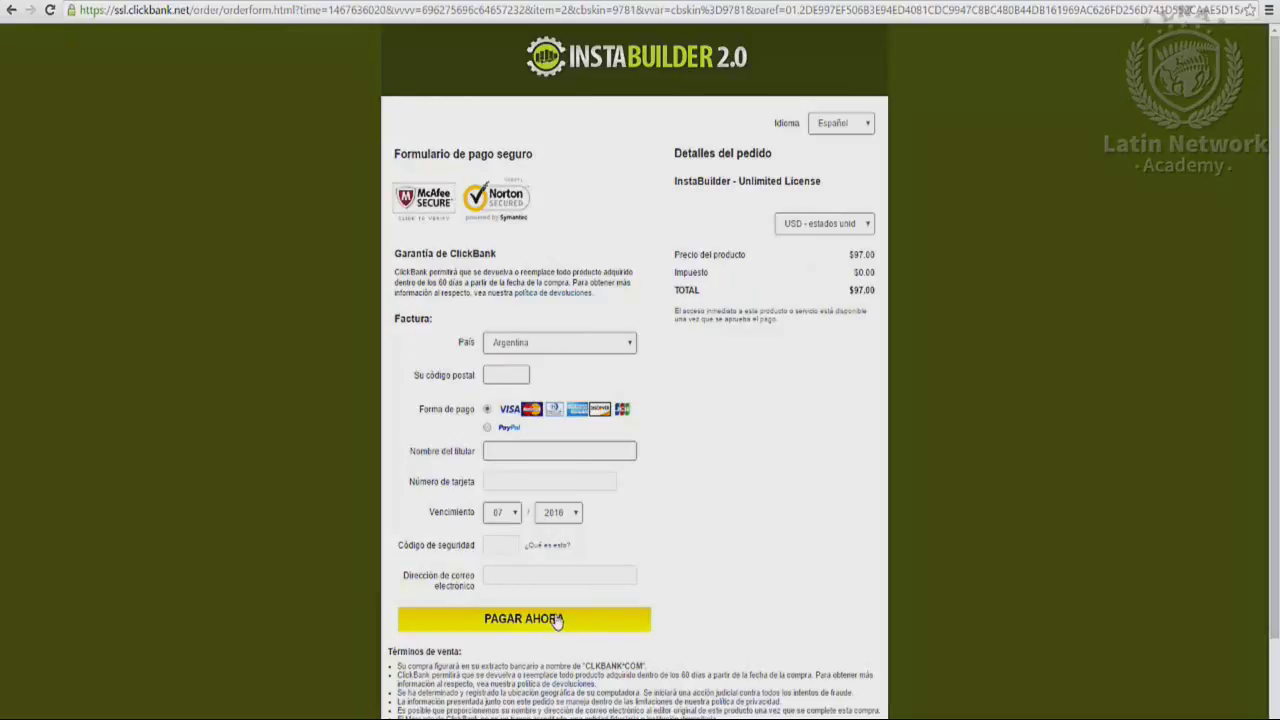
Step: Sign in to the InstaBuilder member area with the username and password from the Gmail welcome message, and open the plugin's download page
{"action": "left_click", "coordinate": [1024, 3]}
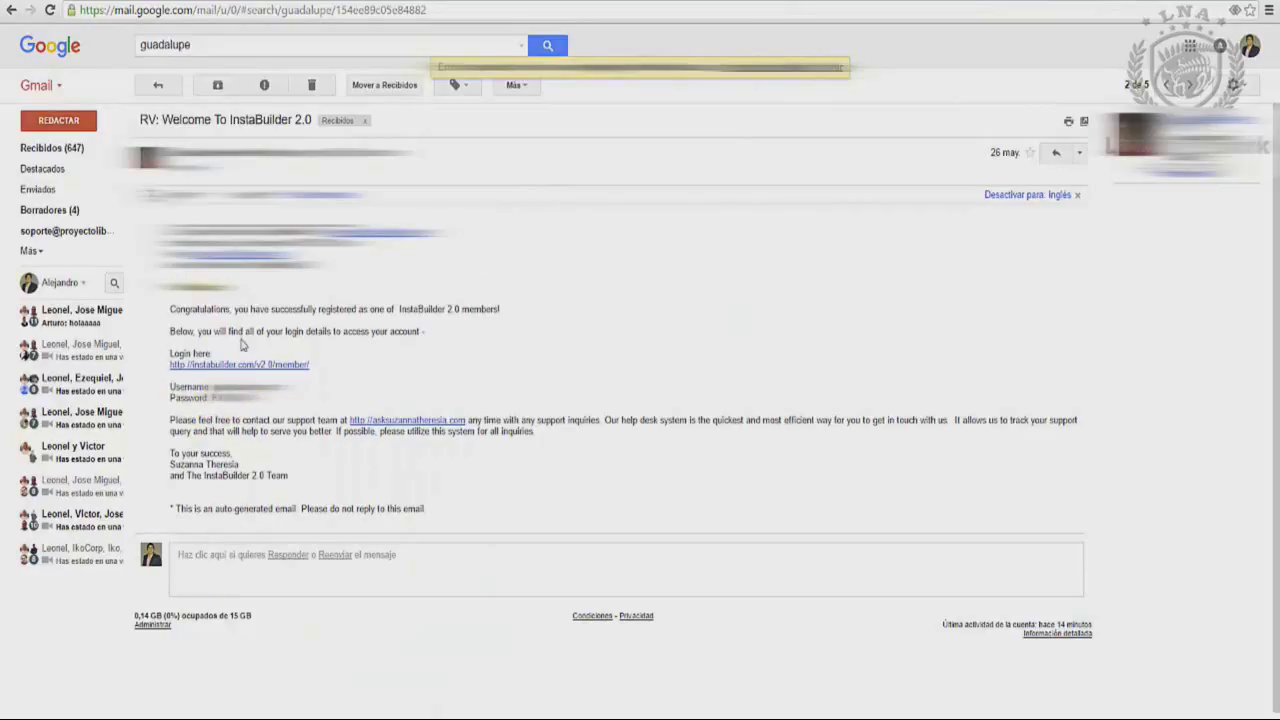
{"action": "right_click", "coordinate": [210, 367]}
{"action": "left_click", "coordinate": [231, 376]}
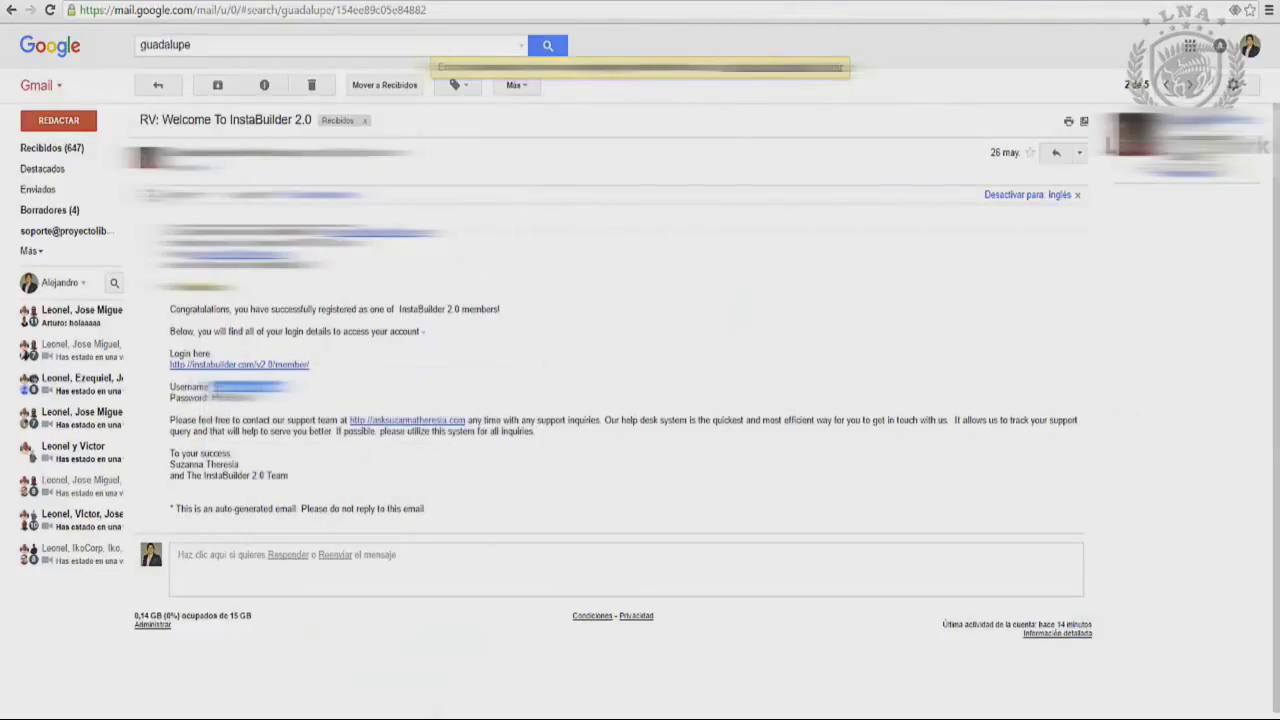
{"action": "left_click", "coordinate": [930, 2]}
{"action": "left_click", "coordinate": [259, 416]}
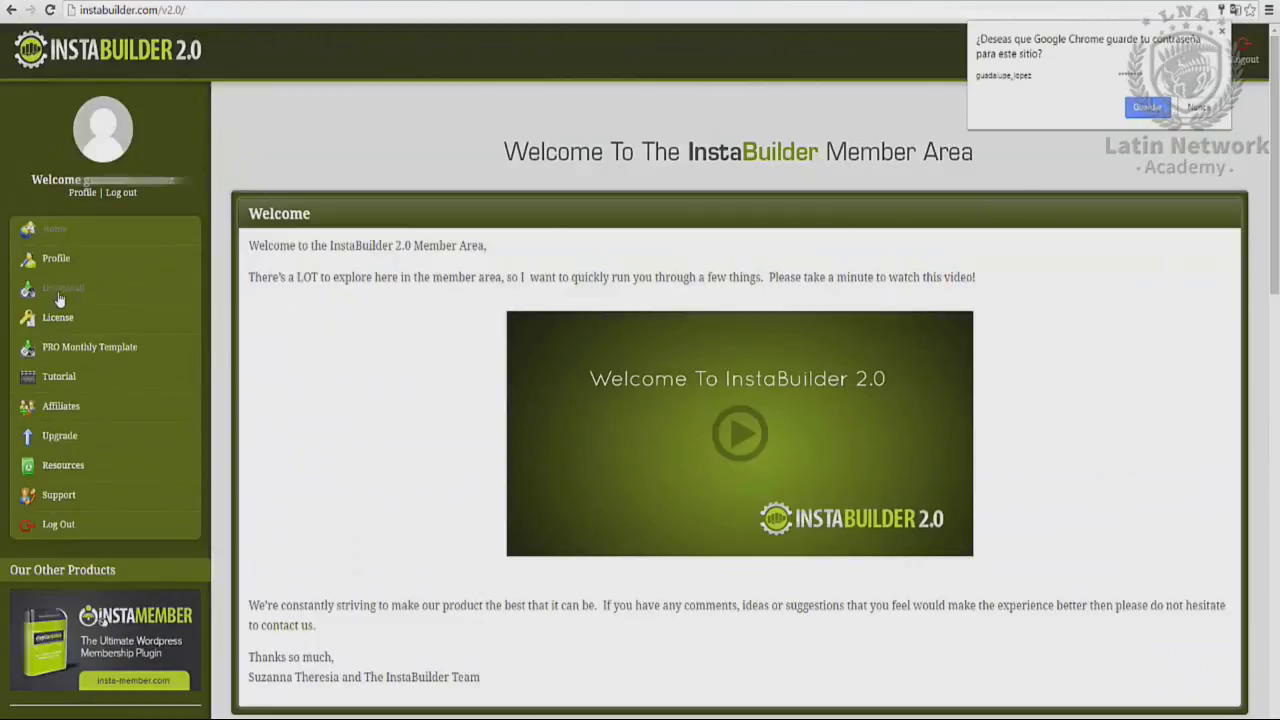
{"action": "left_click", "coordinate": [58, 291]}
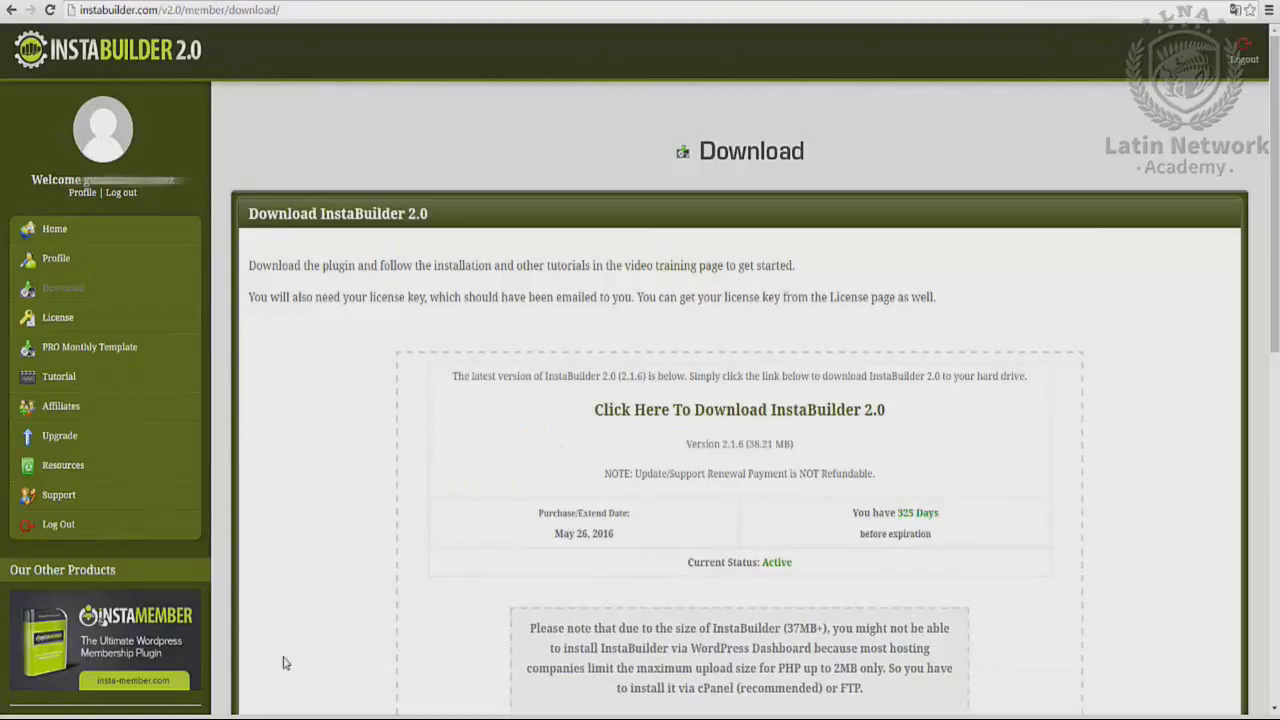
Step: Switch to the WordPress admin of negocioenlainternet.com and open the upload form for adding a new plugin from a .zip file
{"action": "left_click", "coordinate": [587, 0]}
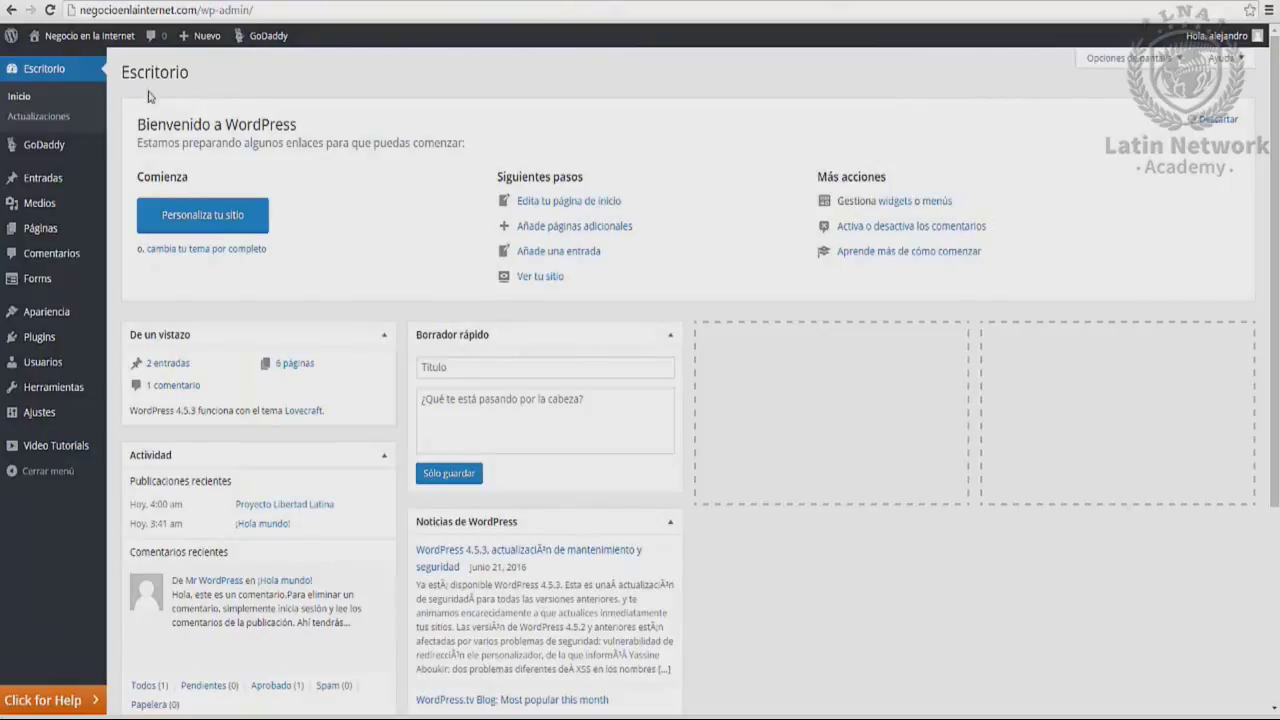
{"action": "mouse_move", "coordinate": [84, 181]}
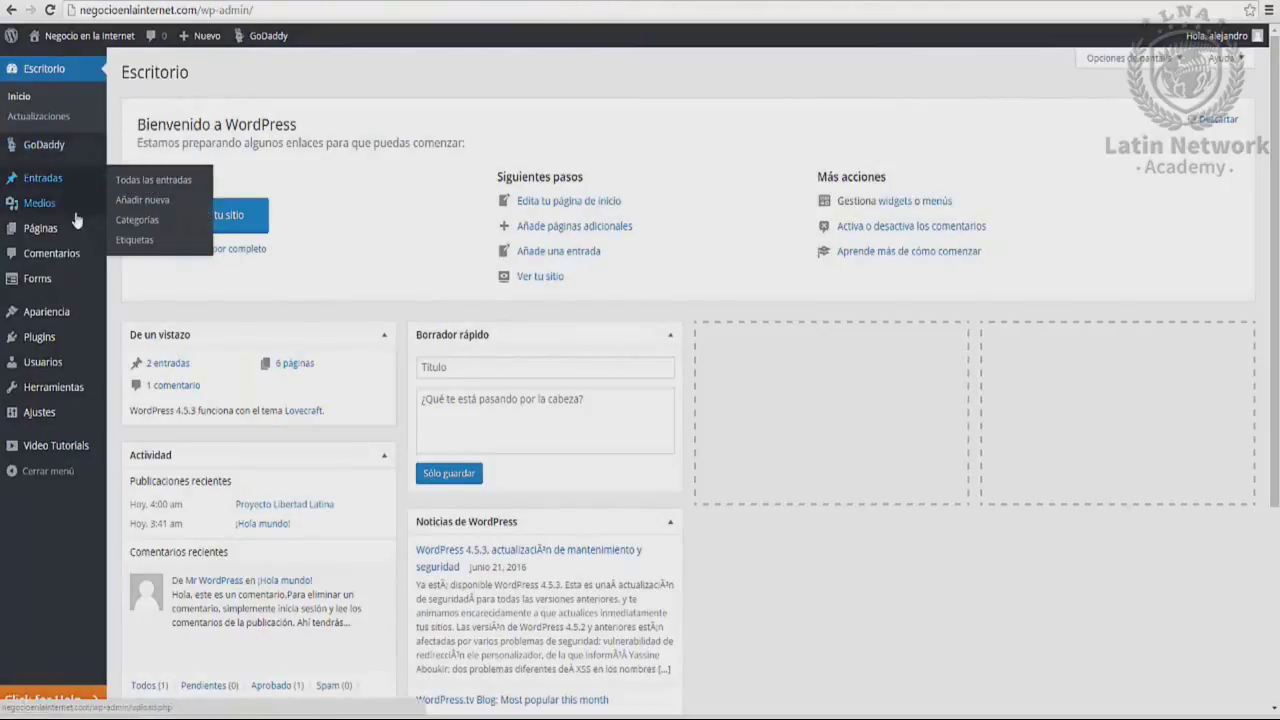
{"action": "mouse_move", "coordinate": [14, 341]}
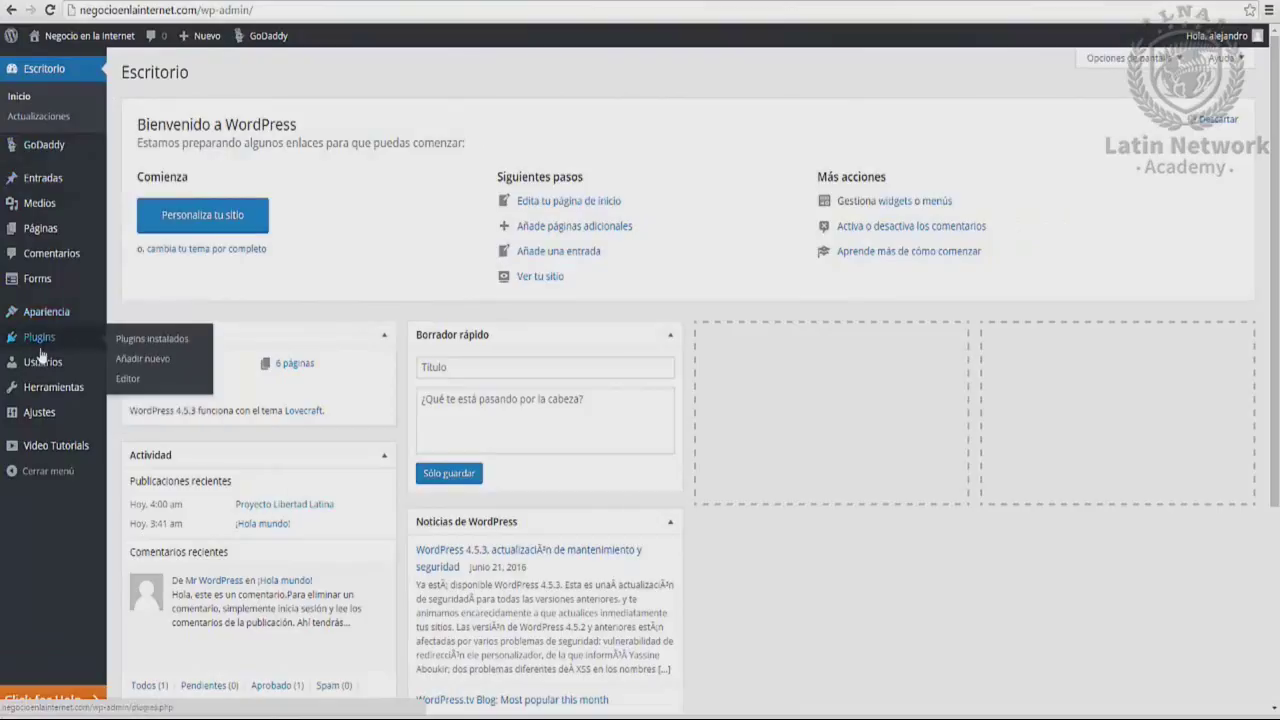
{"action": "left_click", "coordinate": [148, 359]}
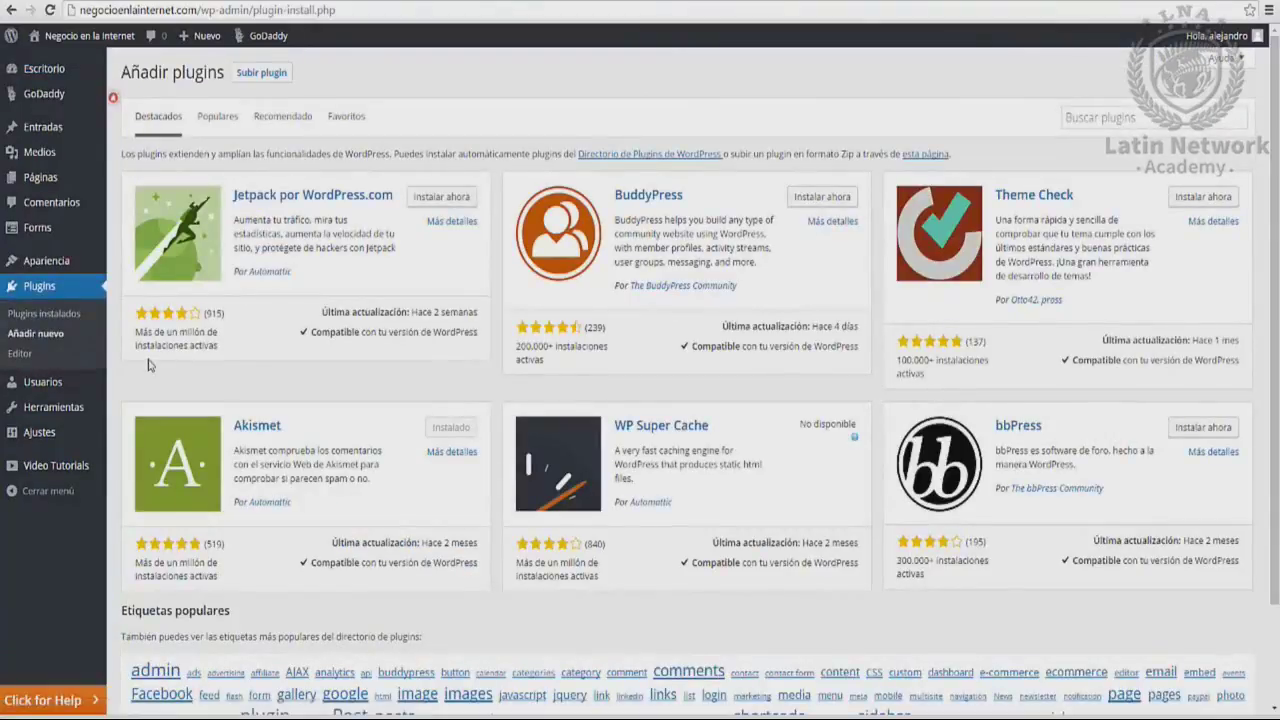
{"action": "left_click", "coordinate": [253, 78]}
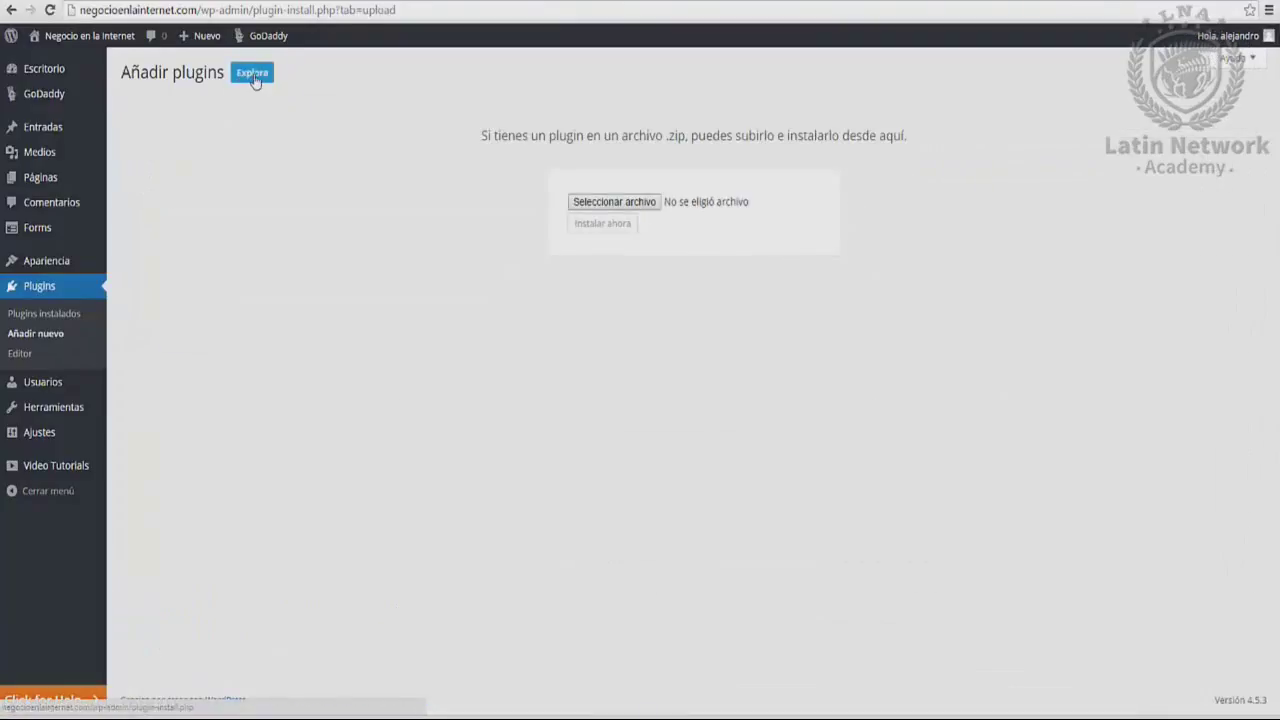
Step: Choose instabuilder216.zip from the computer's folders as the plugin file for upload
{"action": "left_click", "coordinate": [591, 202]}
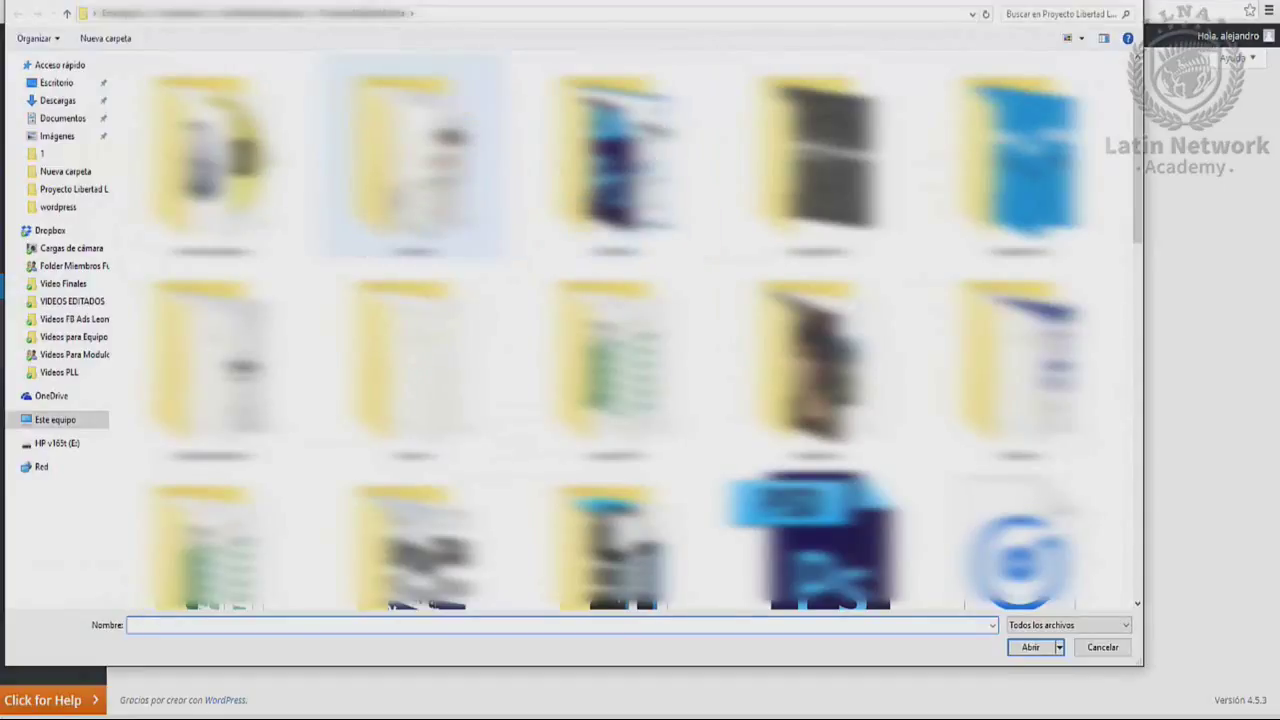
{"action": "left_click", "coordinate": [77, 106]}
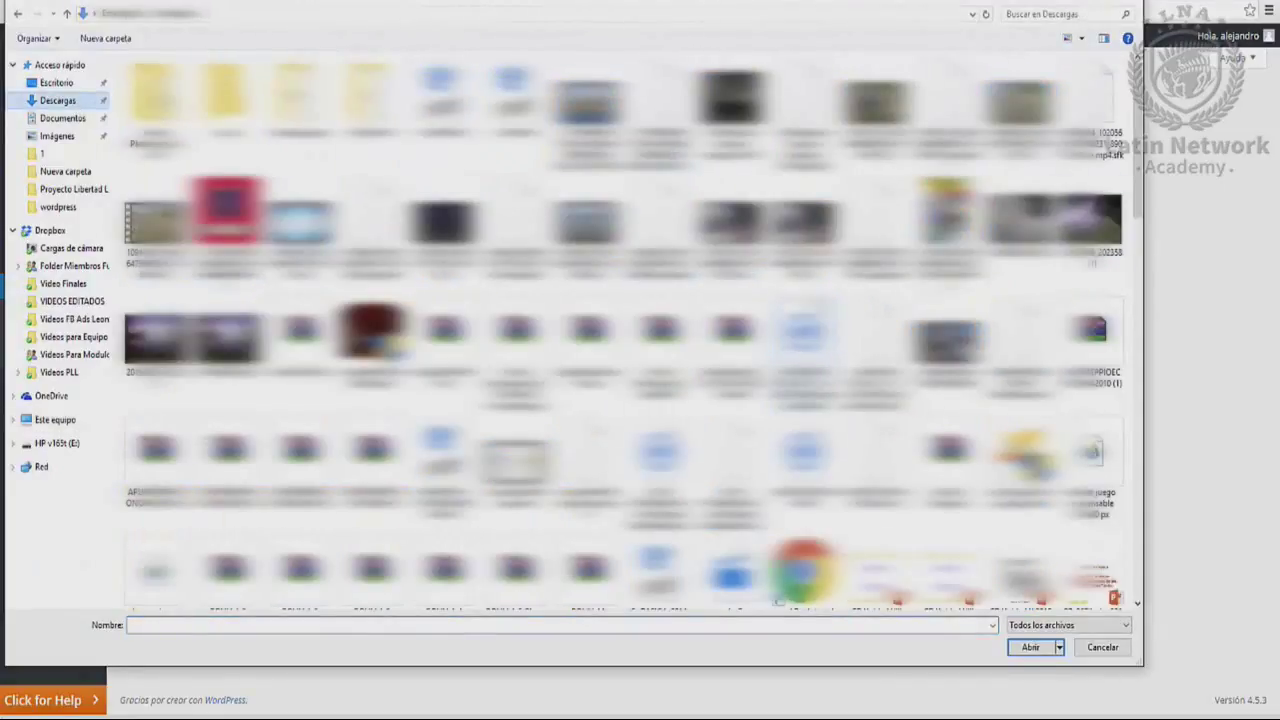
{"action": "scroll", "coordinate": [1138, 216], "scroll_direction": "down", "scroll_amount": 1}
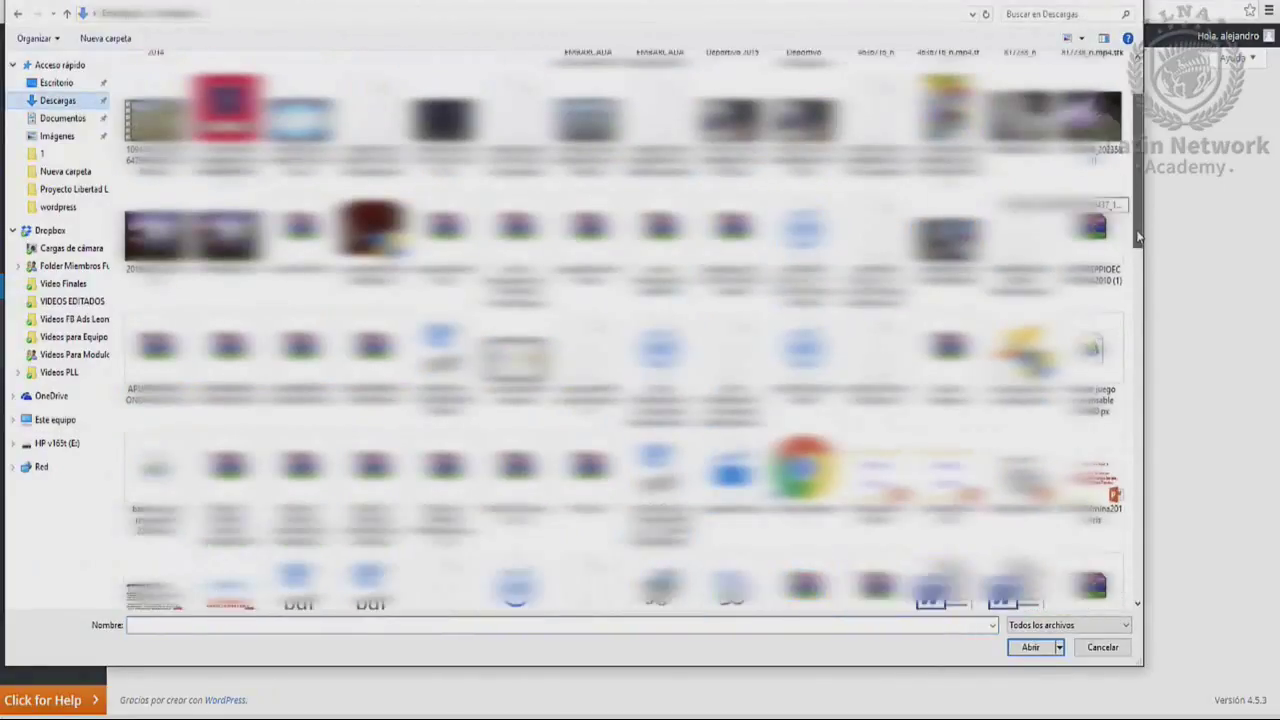
{"action": "scroll", "coordinate": [1138, 216], "scroll_direction": "up", "scroll_amount": 1}
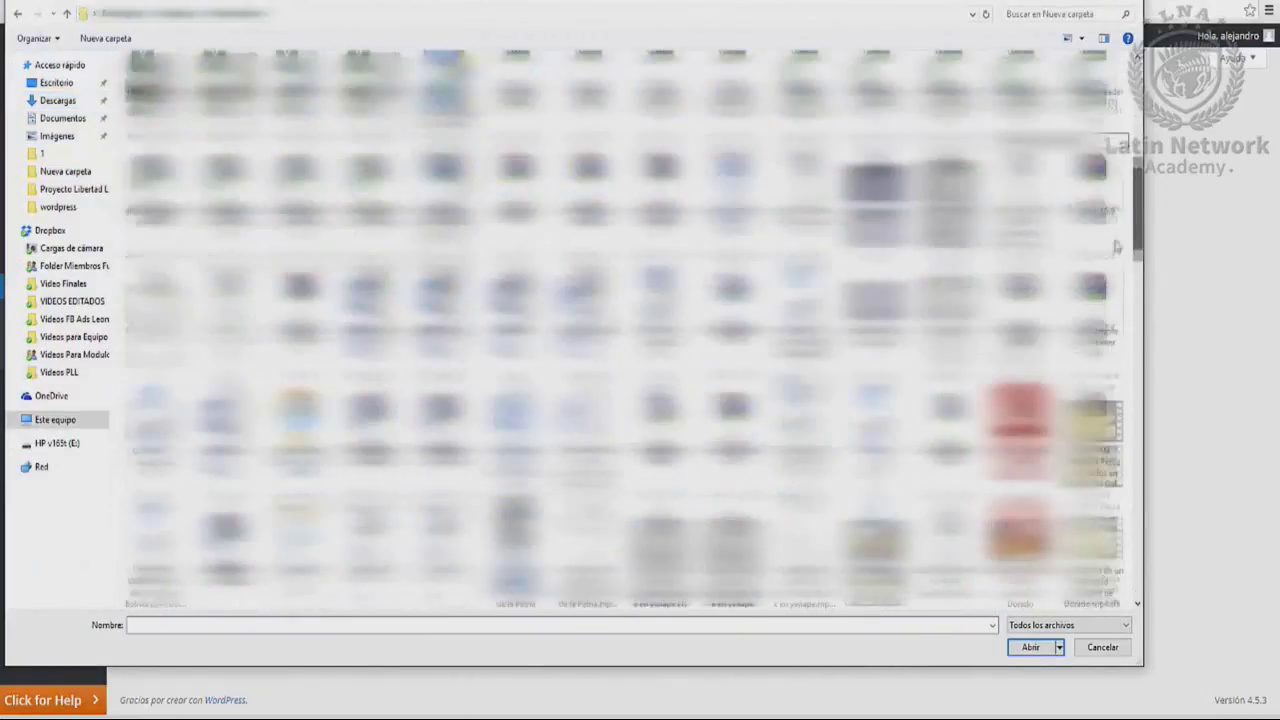
{"action": "left_click_drag", "start_coordinate": [1117, 247], "coordinate": [1095, 367]}
{"action": "left_click", "coordinate": [1095, 367]}
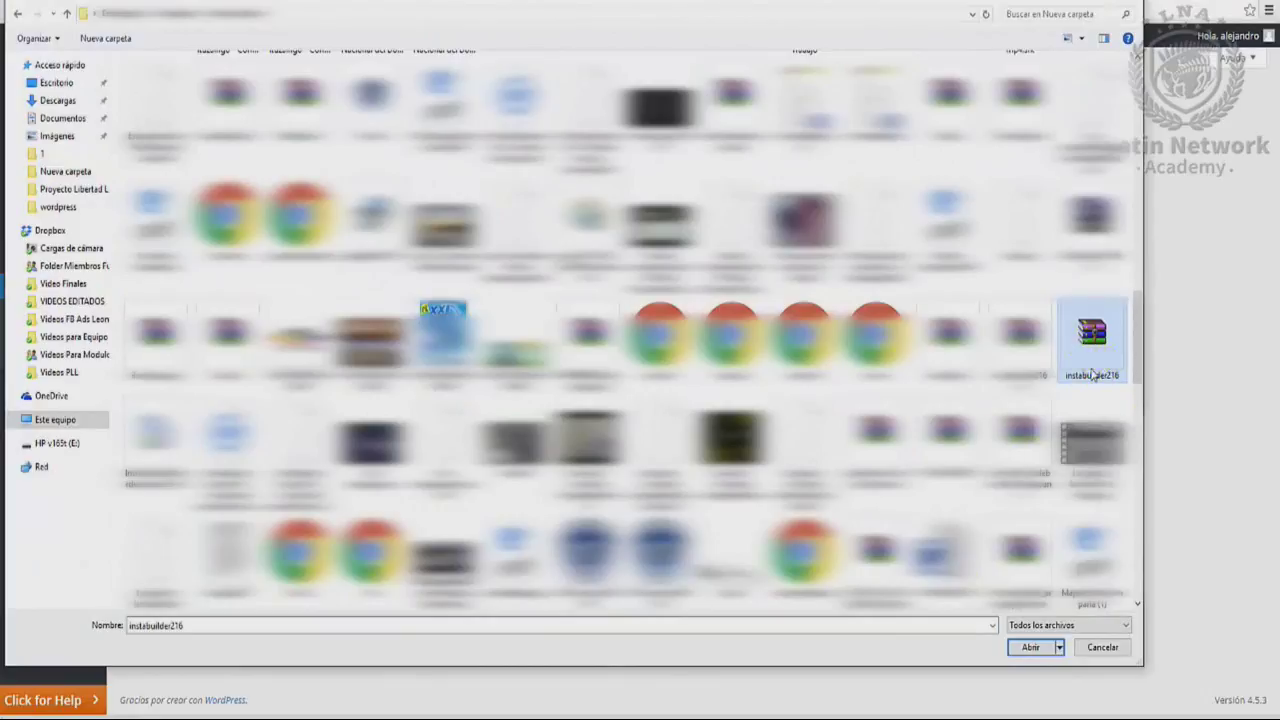
{"action": "left_click", "coordinate": [1031, 648]}
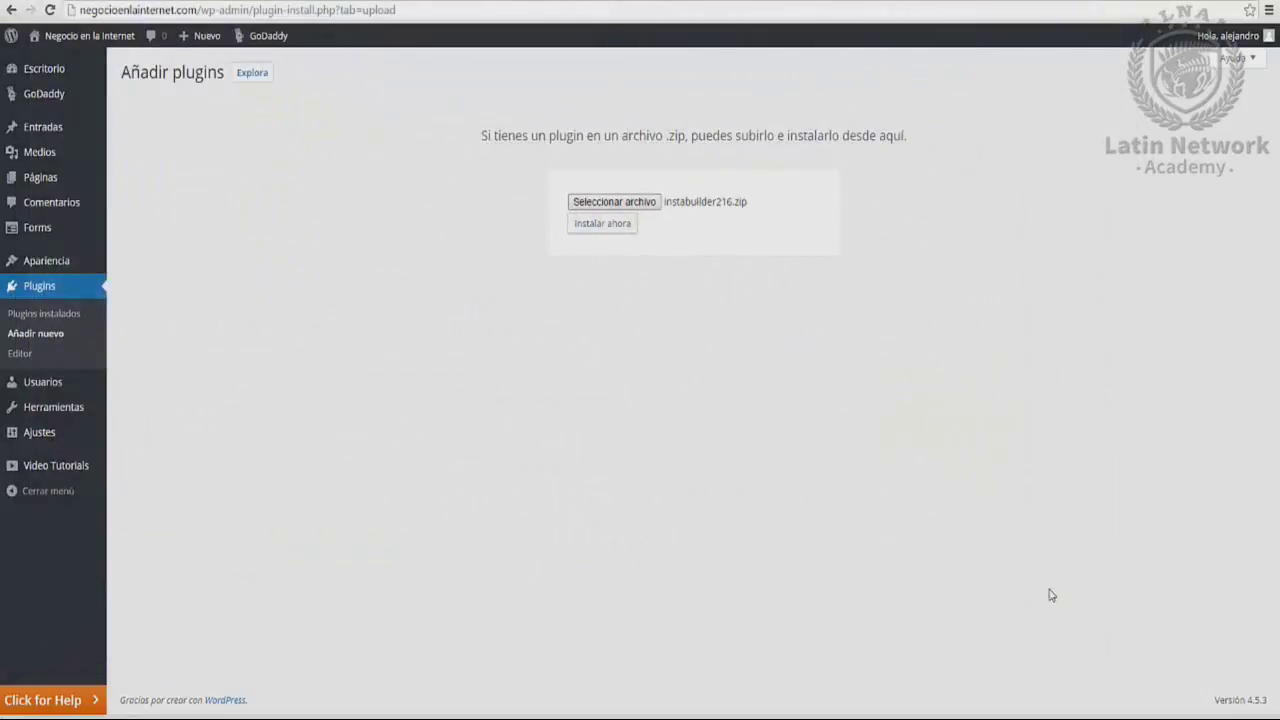
Step: Install and activate the selected InstaBuilder plugin, and open its license activation page in WordPress
{"action": "left_click", "coordinate": [620, 237]}
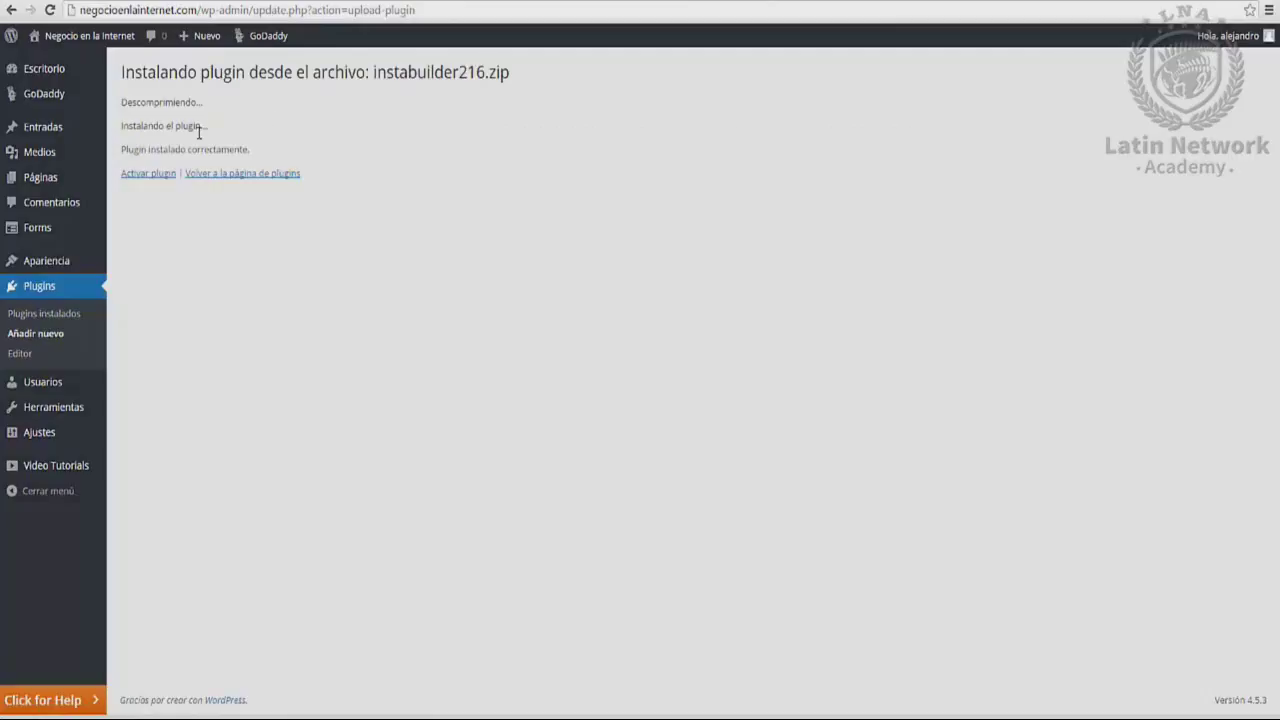
{"action": "left_click", "coordinate": [158, 178]}
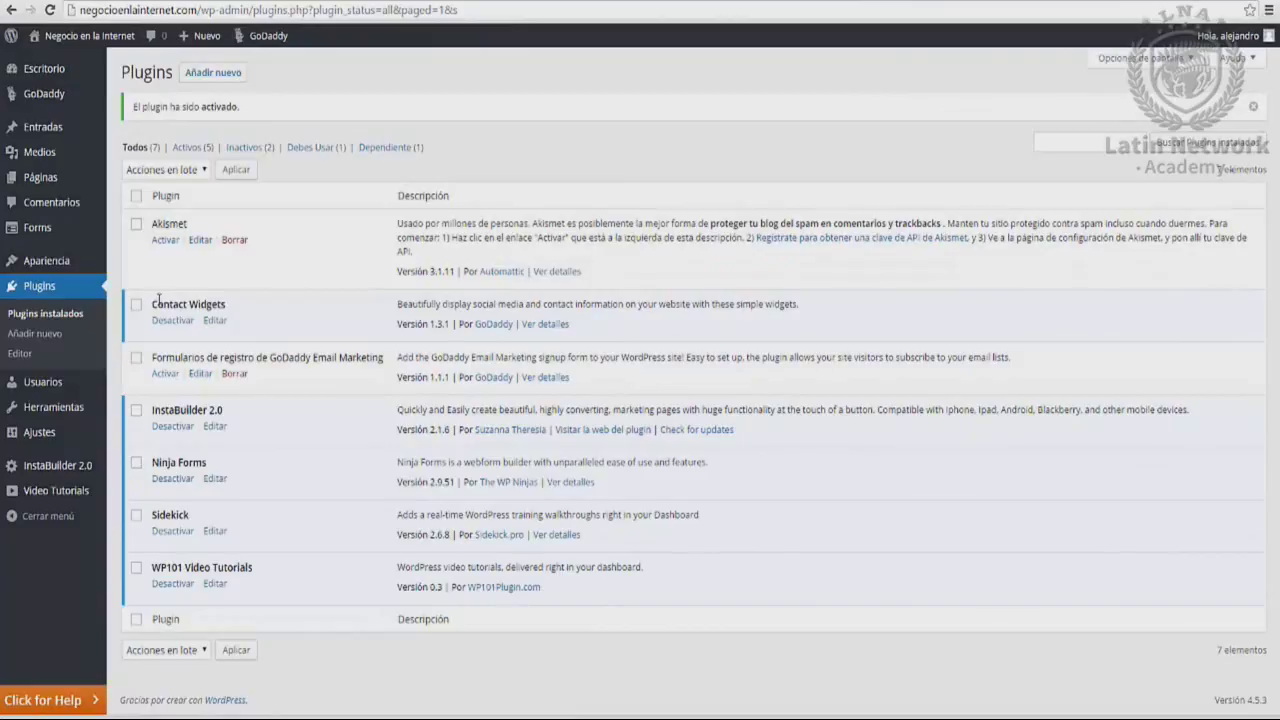
{"action": "left_click", "coordinate": [62, 466]}
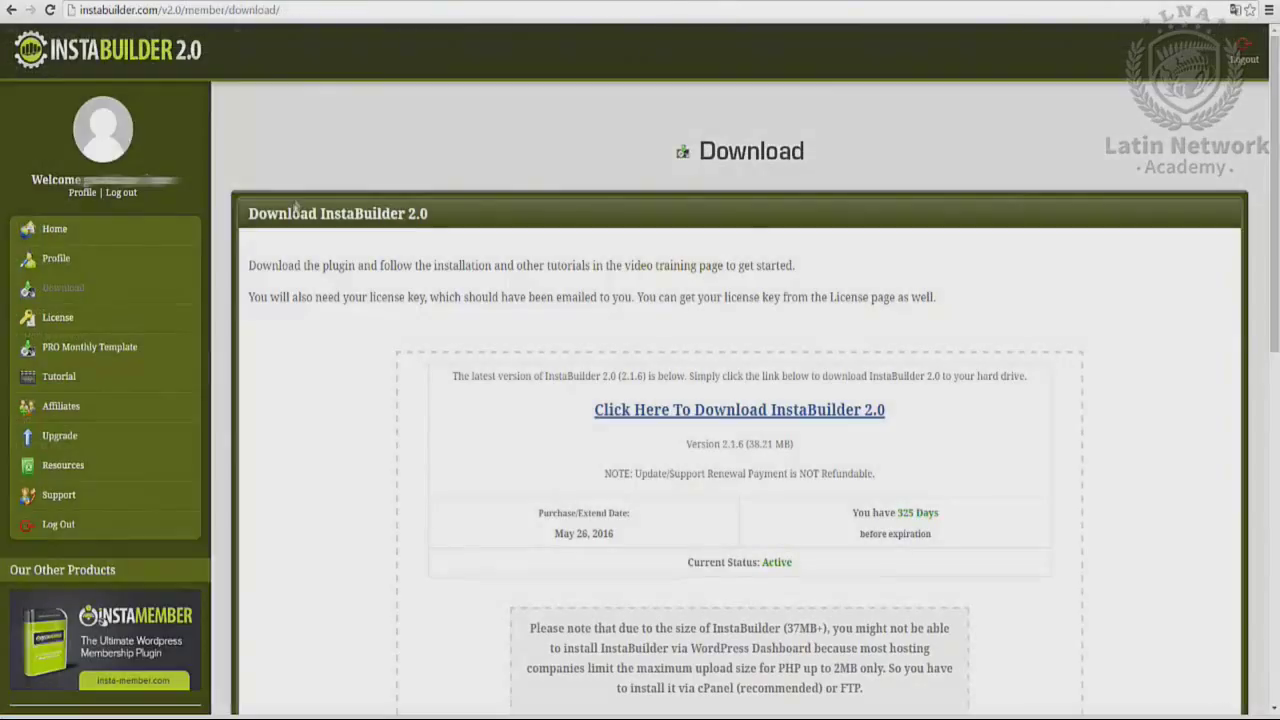
Step: Copy the plugin license key from the License page of the InstaBuilder member area
{"action": "left_click", "coordinate": [70, 316]}
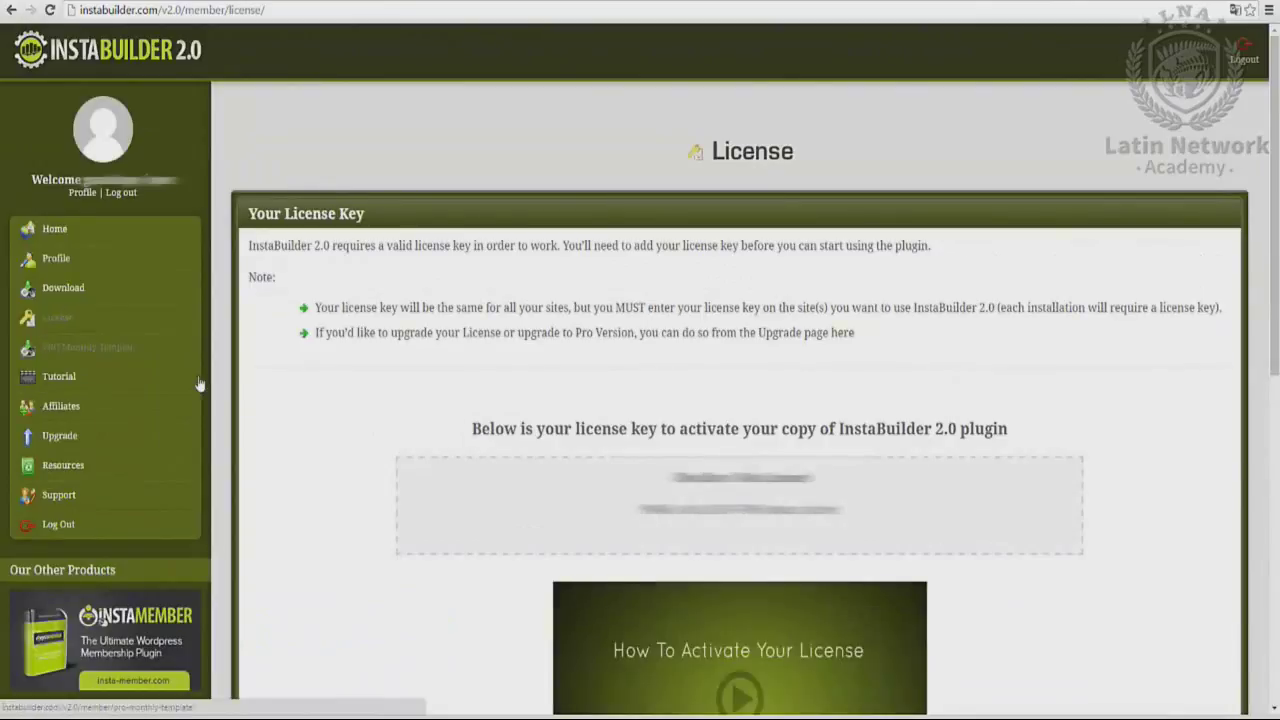
{"action": "left_click_drag", "start_coordinate": [636, 512], "coordinate": [800, 517]}
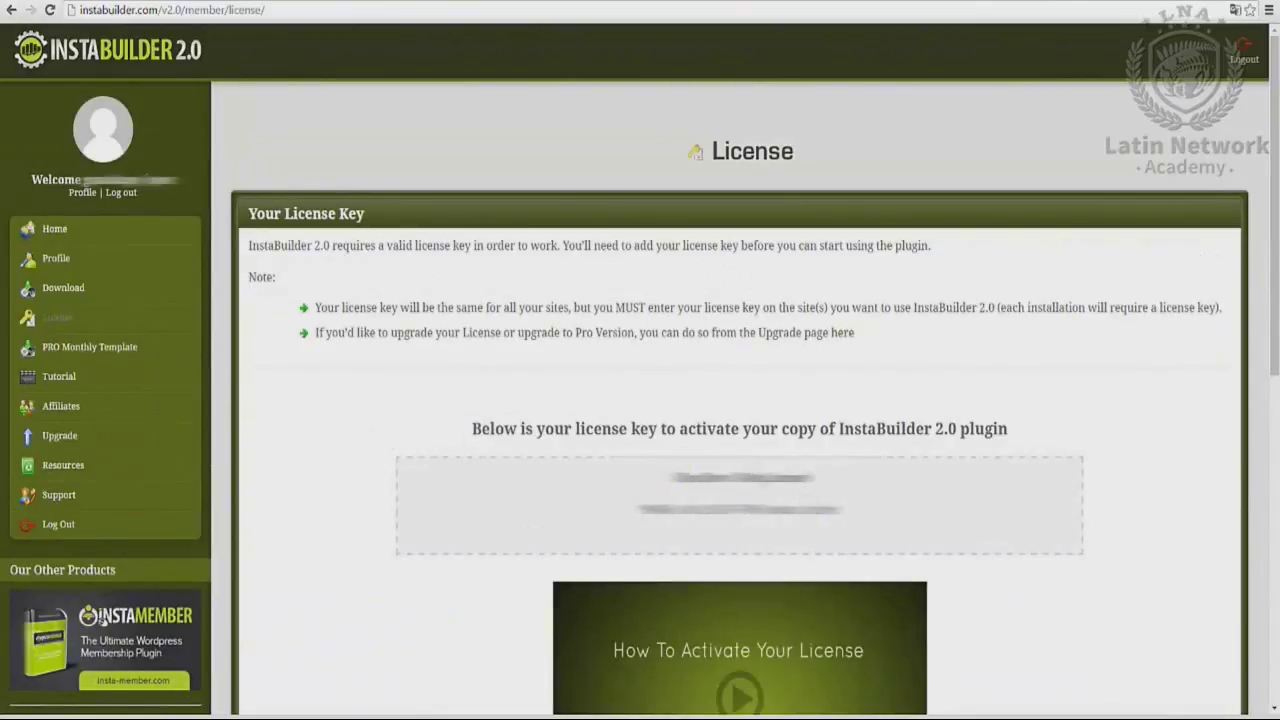
{"action": "left_click_drag", "start_coordinate": [637, 510], "coordinate": [766, 510]}
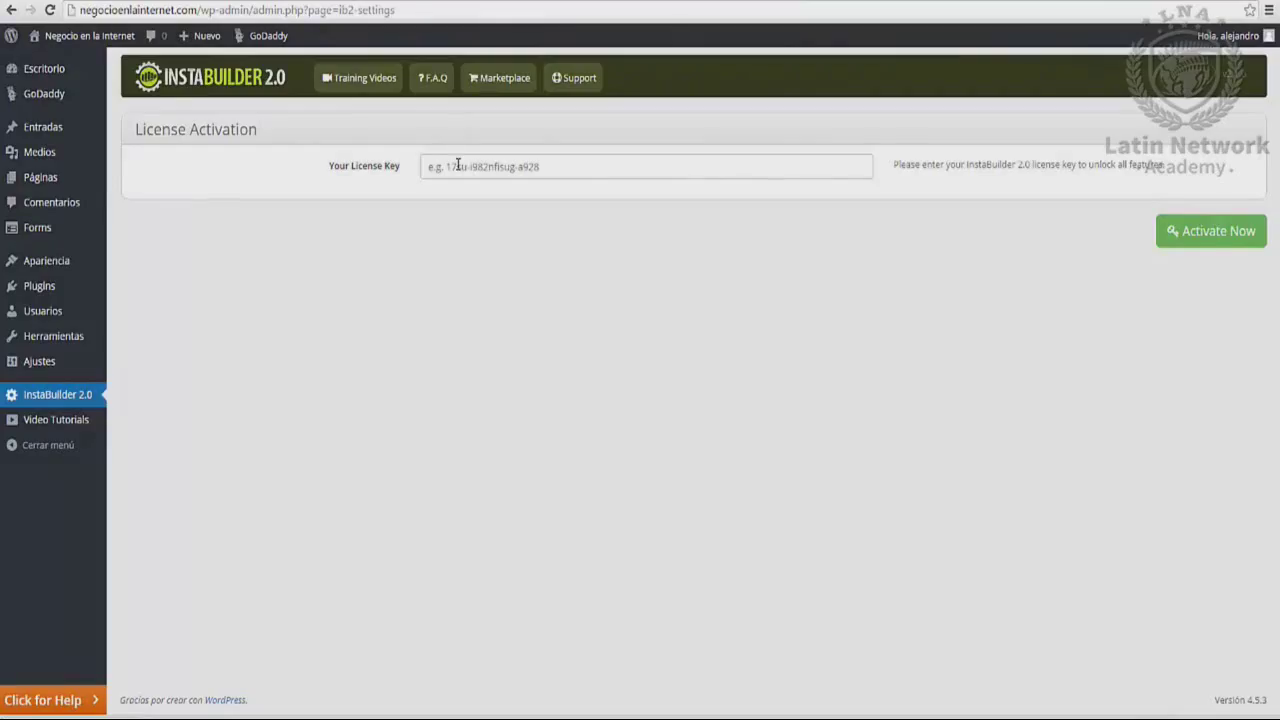
Step: Paste the license key into the Your License Key field in WordPress and activate the InstaBuilder 2.0 license
{"action": "left_click", "coordinate": [456, 166]}
{"action": "right_click", "coordinate": [456, 167]}
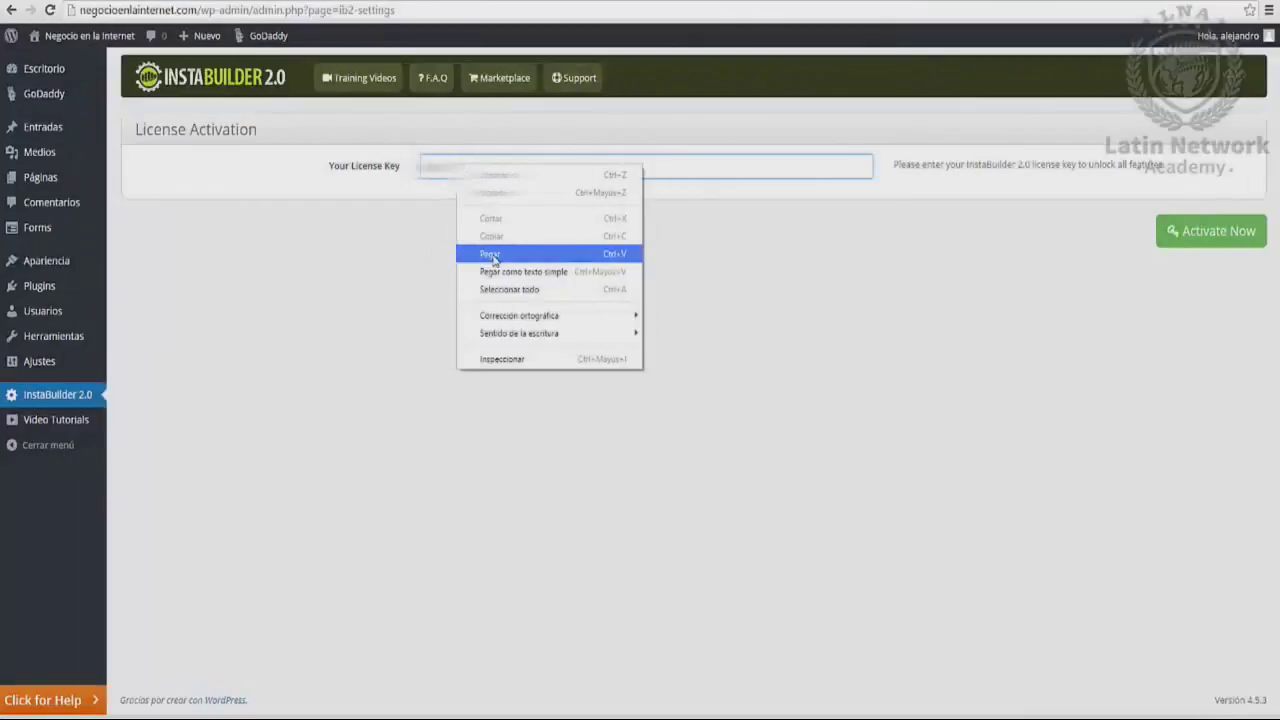
{"action": "left_click", "coordinate": [490, 256]}
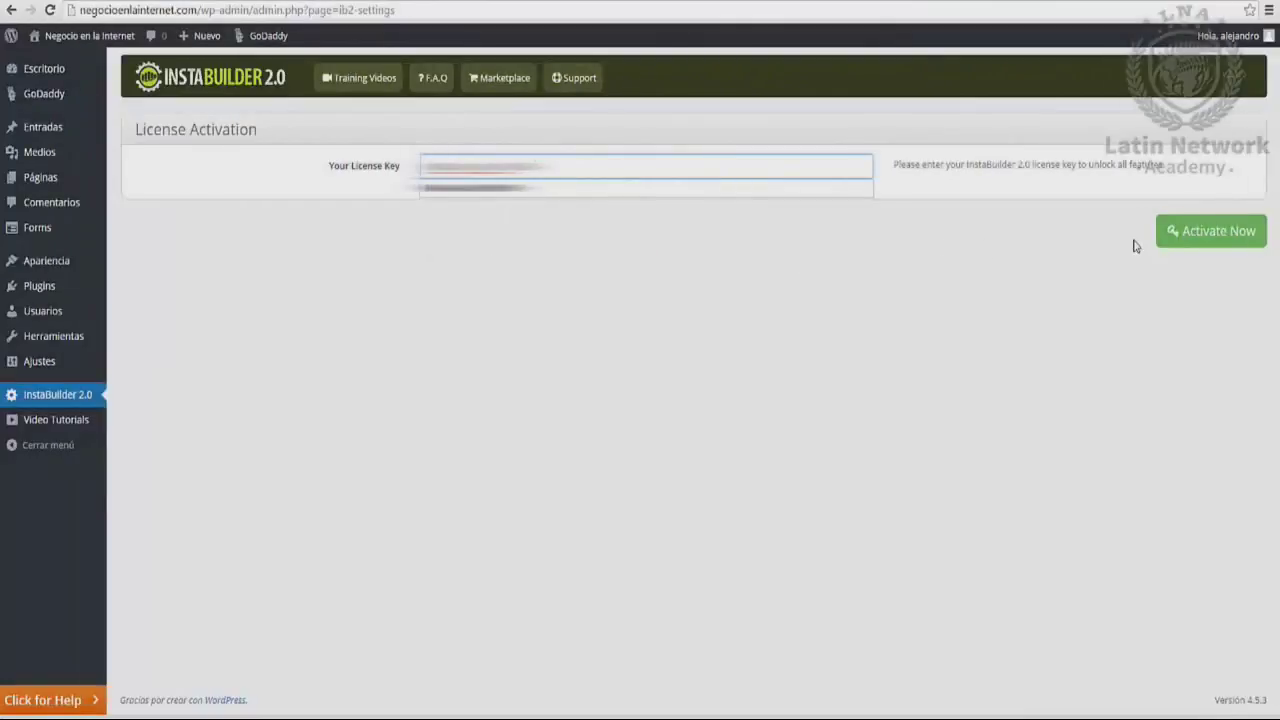
{"action": "left_click", "coordinate": [1223, 237]}
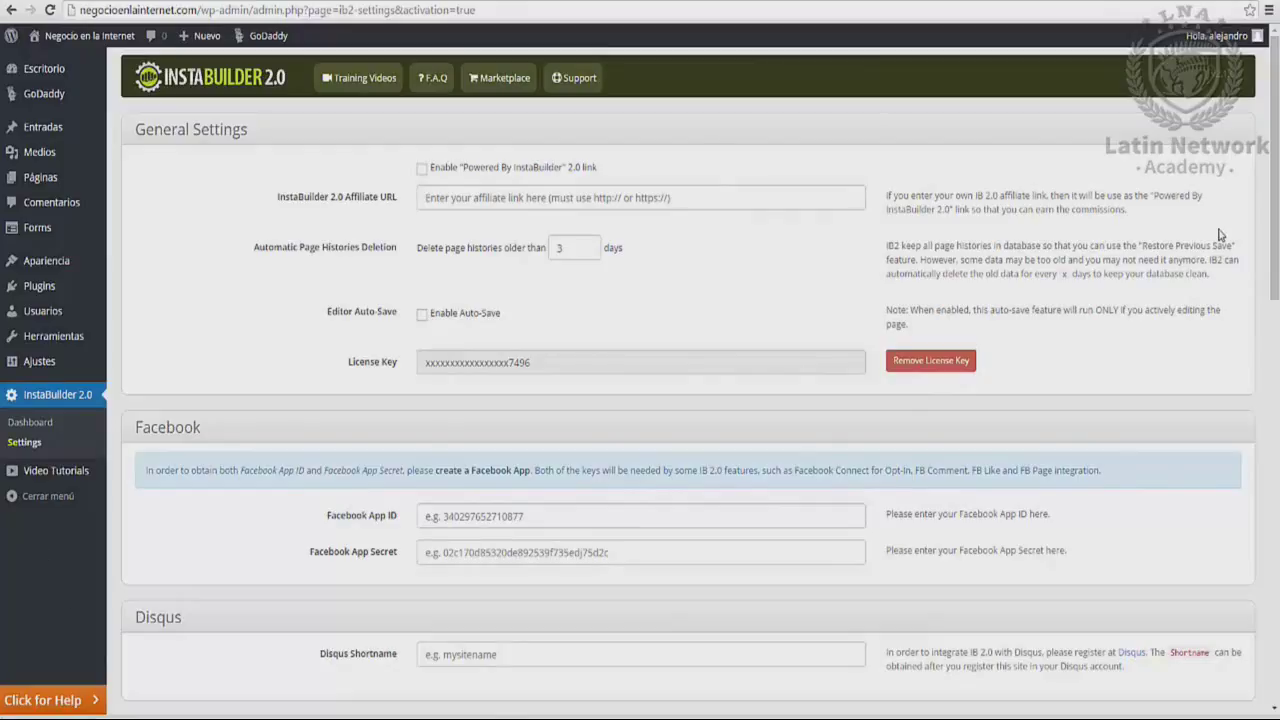
Step: Open the main InstaBuilder 2.0 section of the WordPress admin
{"action": "left_click", "coordinate": [62, 398]}
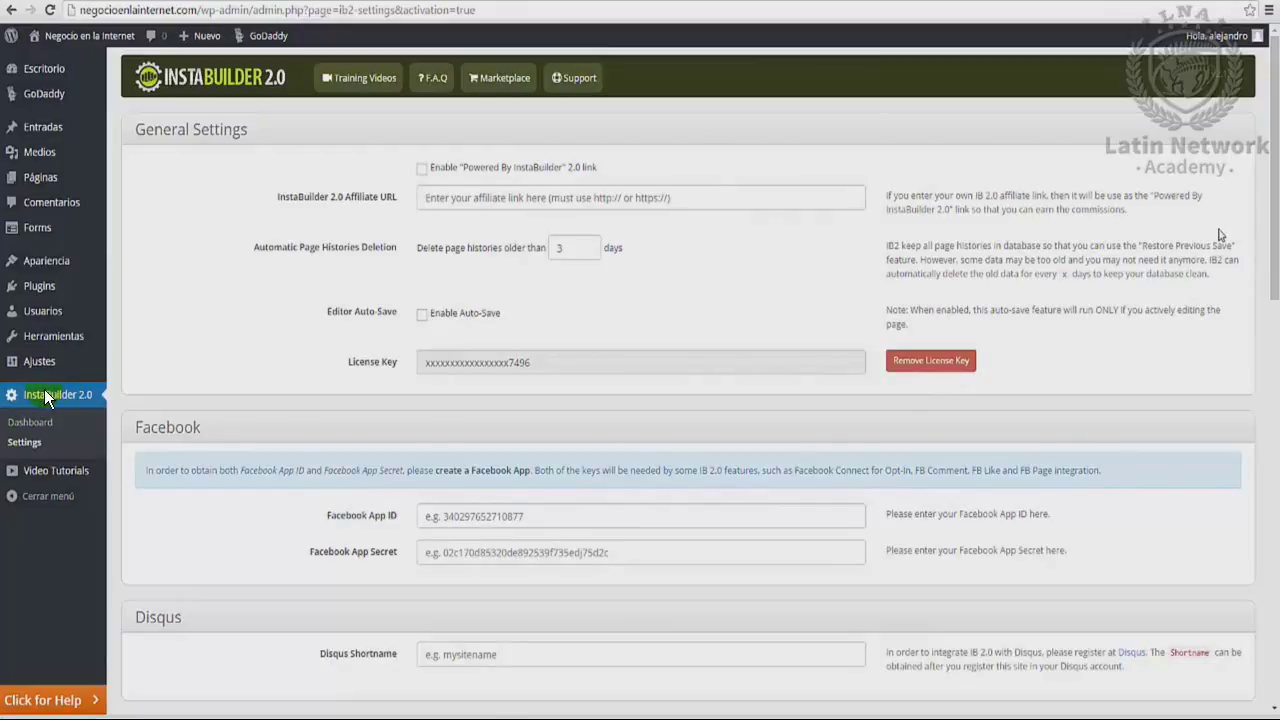